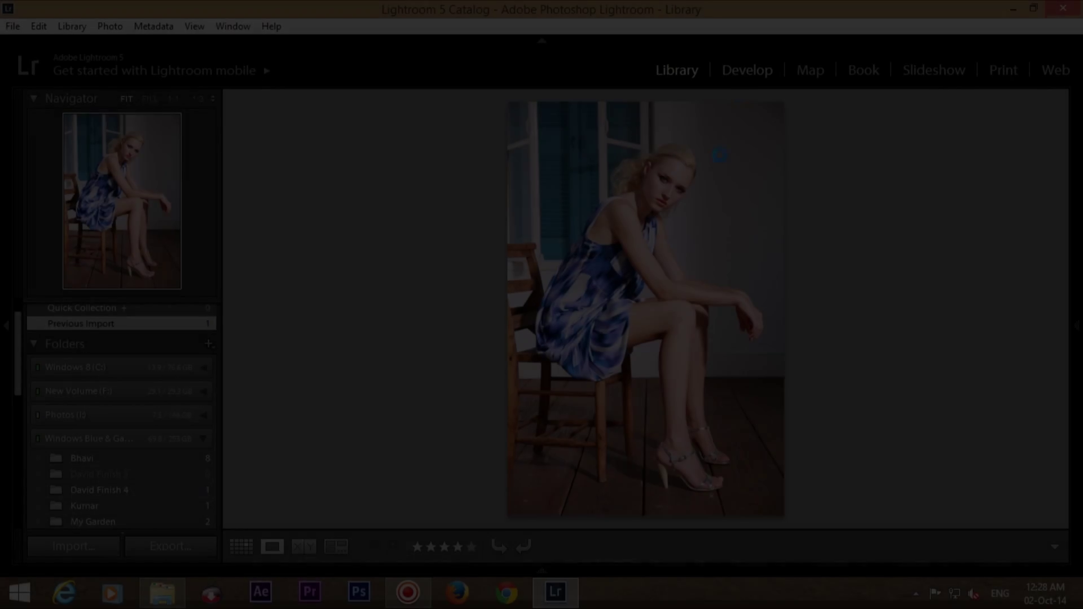
# Switch to the Develop module to edit the portrait of the seated model
pyautogui.click(745, 78)
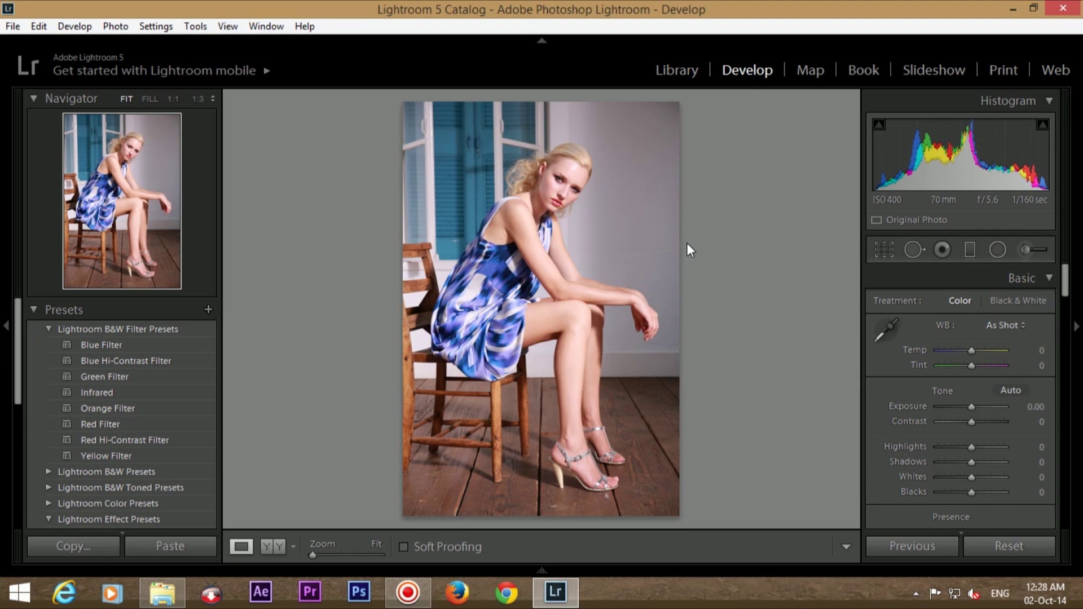
# Check the face at 1:1, then cool the white balance Temp to -12
pyautogui.click(561, 175)
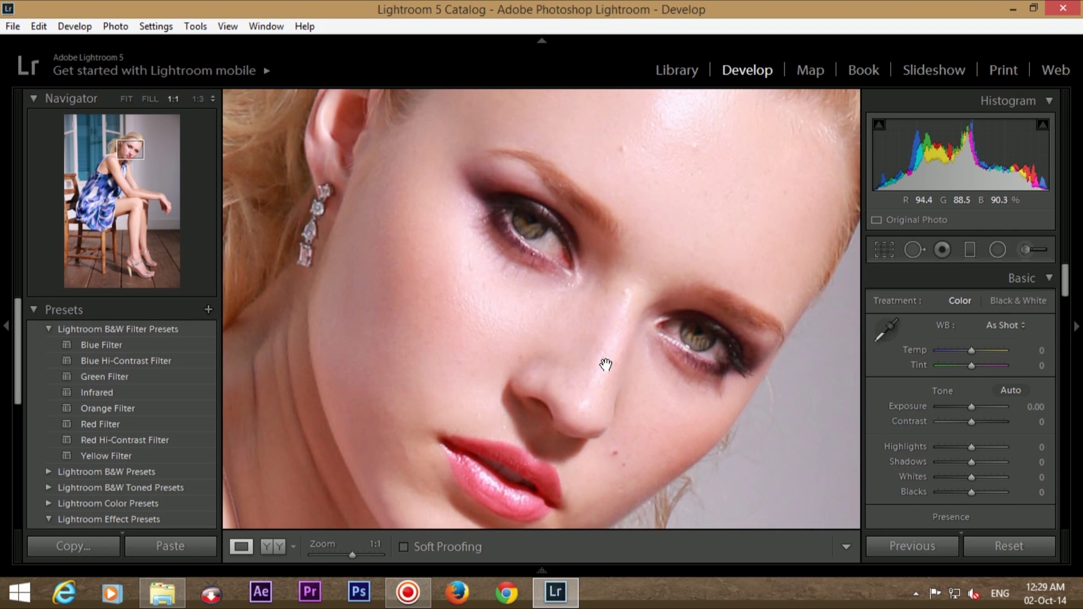
pyautogui.click(605, 365)
pyautogui.moveTo(312, 556); pyautogui.dragTo(319, 556)
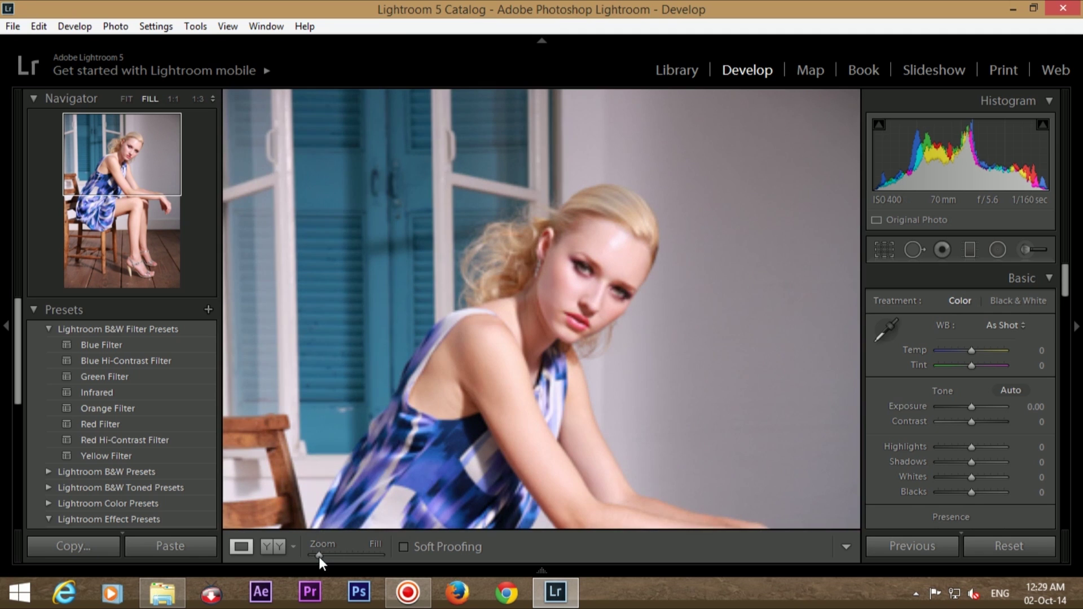
pyautogui.scroll(-5, 591, 383)
pyautogui.scroll(3, 600, 394)
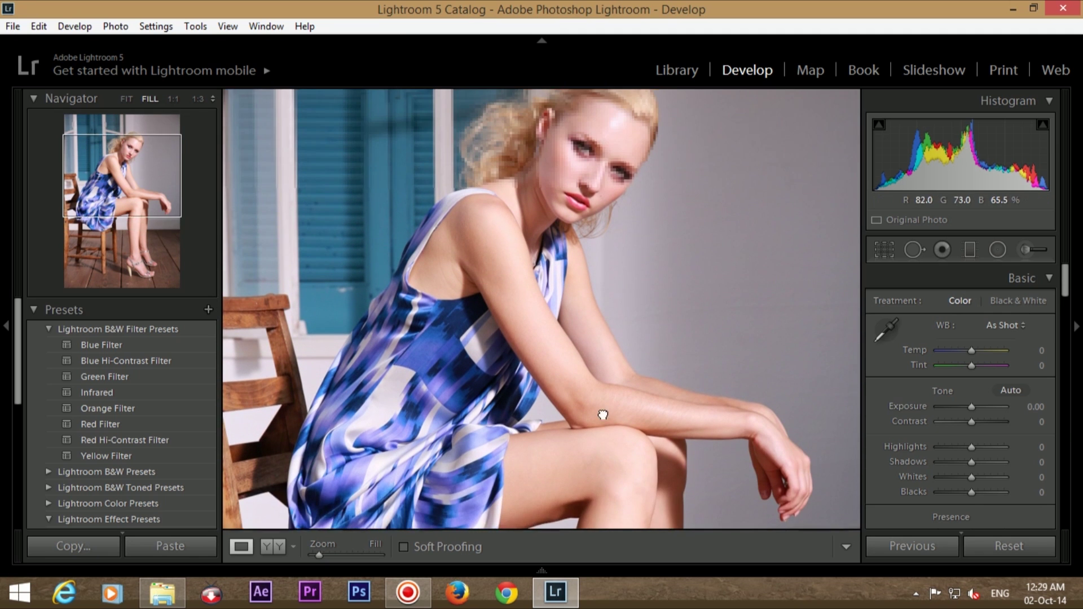
pyautogui.scroll(1, 602, 414)
pyautogui.moveTo(971, 350); pyautogui.dragTo(968, 351)
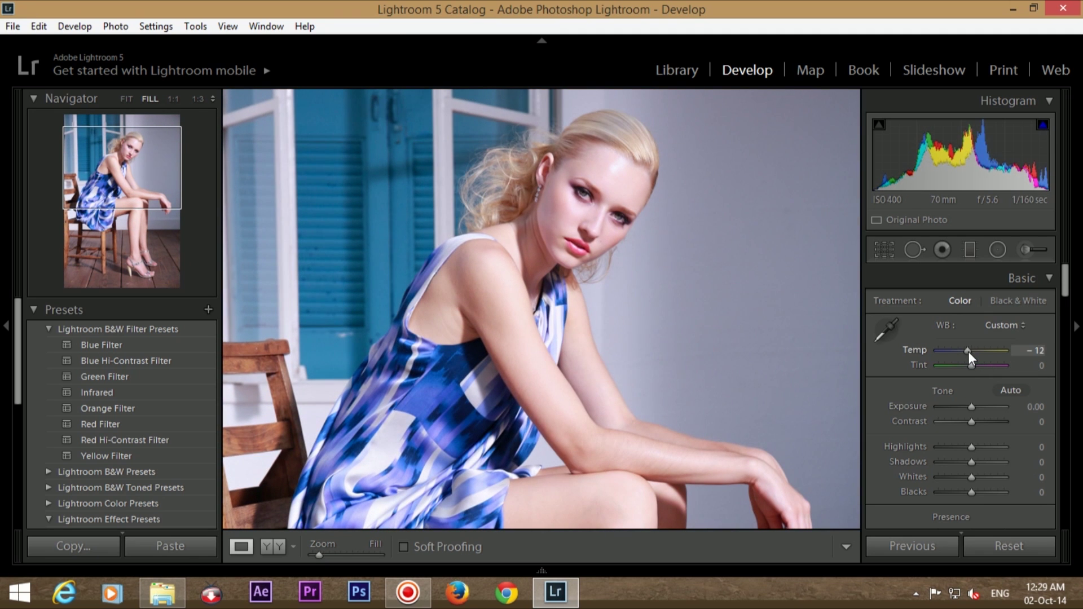
# Raise Contrast to +26 and pull Highlights down to -71
pyautogui.moveTo(972, 422); pyautogui.dragTo(981, 421)
pyautogui.moveTo(563, 431); pyautogui.dragTo(394, 496)
pyautogui.moveTo(318, 555); pyautogui.dragTo(313, 555)
pyautogui.moveTo(972, 447)
pyautogui.mouseDown()
pyautogui.moveTo(948, 449)
pyautogui.moveTo(1004, 462)
pyautogui.moveTo(959, 491)
pyautogui.mouseUp()
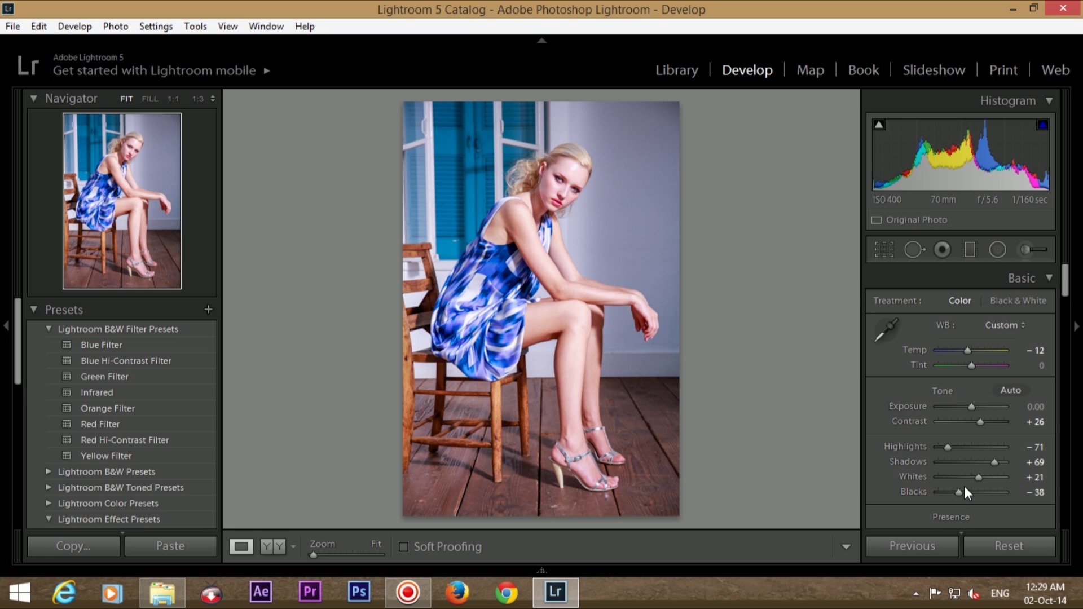
# Adjust the Clarity slider, judging its effect on the face at 1:1
pyautogui.scroll(-3, 964, 487)
pyautogui.scroll(-2, 968, 429)
pyautogui.moveTo(974, 378); pyautogui.dragTo(977, 379)
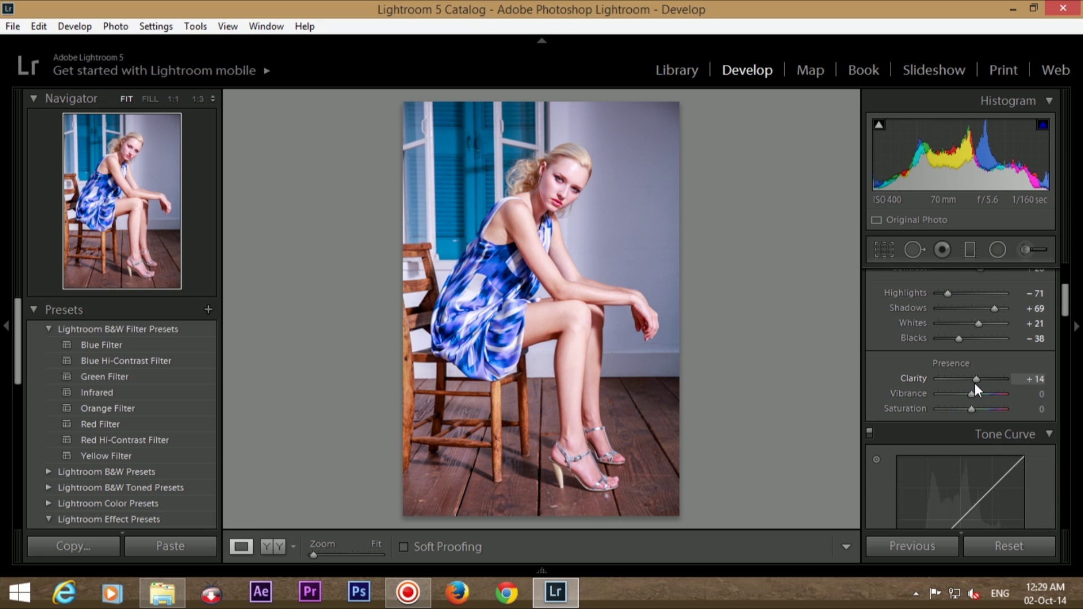
pyautogui.click(559, 169)
pyautogui.moveTo(981, 378)
pyautogui.mouseDown()
pyautogui.moveTo(999, 377)
pyautogui.moveTo(960, 380)
pyautogui.moveTo(970, 378)
pyautogui.moveTo(973, 396)
pyautogui.moveTo(952, 395)
pyautogui.moveTo(963, 397)
pyautogui.mouseUp()
pyautogui.click(702, 367)
# Darken the Tone Curve highlights and raise its lights region
pyautogui.scroll(-3, 965, 372)
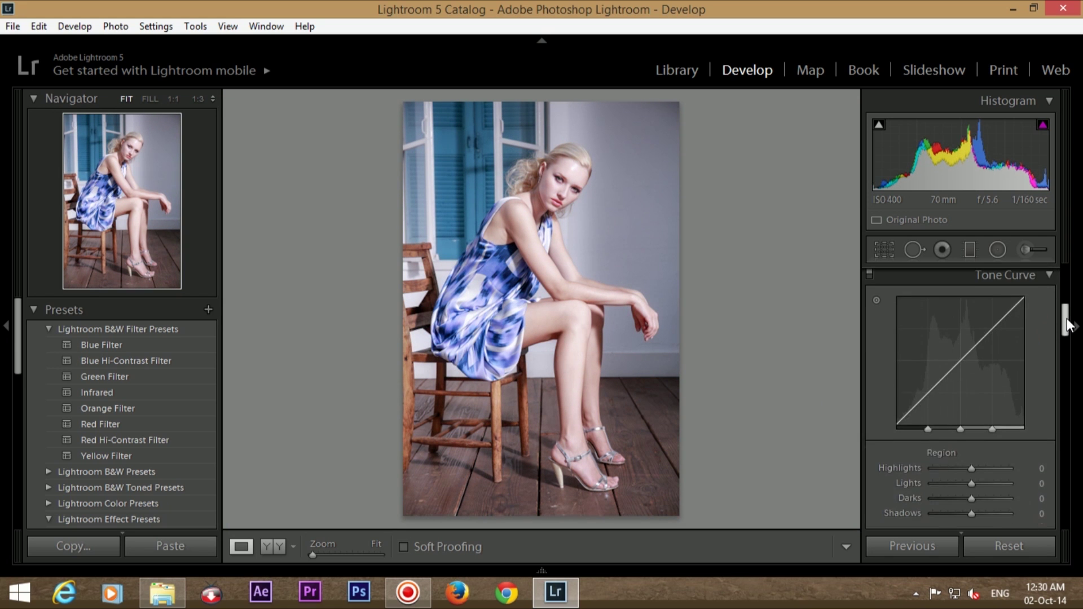
pyautogui.scroll(2, 974, 338)
pyautogui.scroll(-4, 974, 336)
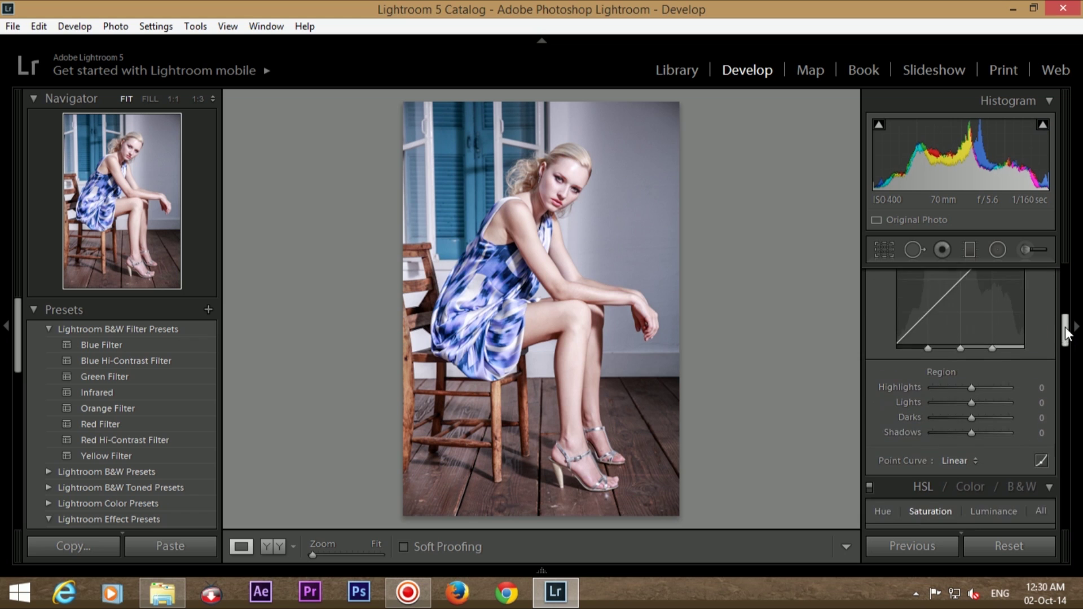
pyautogui.scroll(-1, 970, 331)
pyautogui.moveTo(970, 331)
pyautogui.mouseDown()
pyautogui.moveTo(960, 332)
pyautogui.moveTo(976, 346)
pyautogui.moveTo(960, 377)
pyautogui.moveTo(984, 377)
pyautogui.moveTo(953, 388)
pyautogui.mouseUp()
# Adjust HSL Blue saturation and luminance, then return to the Saturation view
pyautogui.moveTo(1065, 339); pyautogui.dragTo(1065, 348)
pyautogui.moveTo(976, 453); pyautogui.dragTo(997, 455)
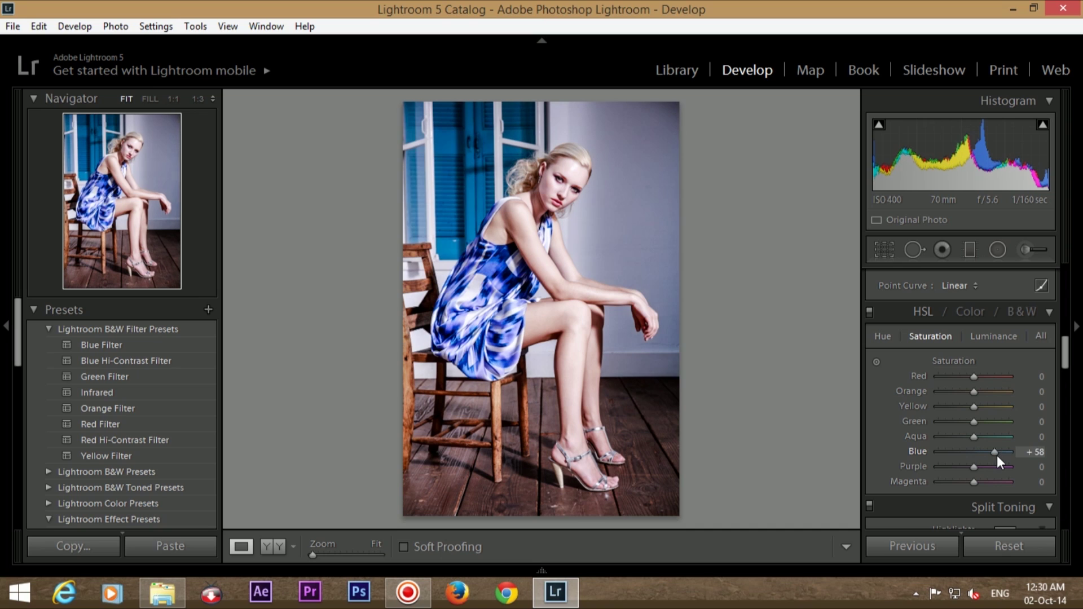
pyautogui.doubleClick(995, 455)
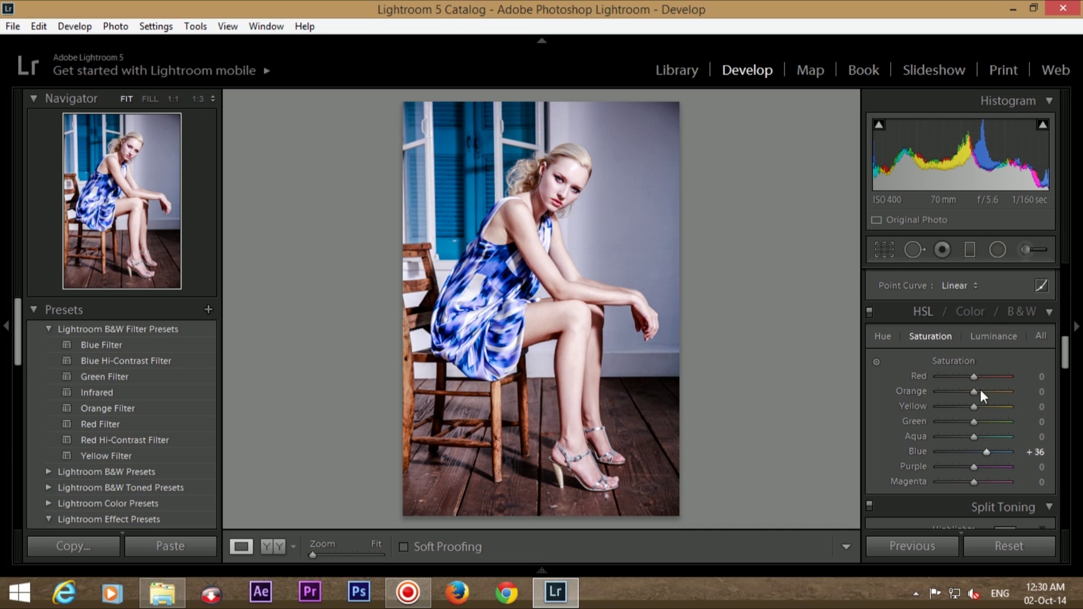
pyautogui.hotkey('ctrl', 'alt', 'shift', 'l')
pyautogui.moveTo(983, 455); pyautogui.dragTo(970, 458)
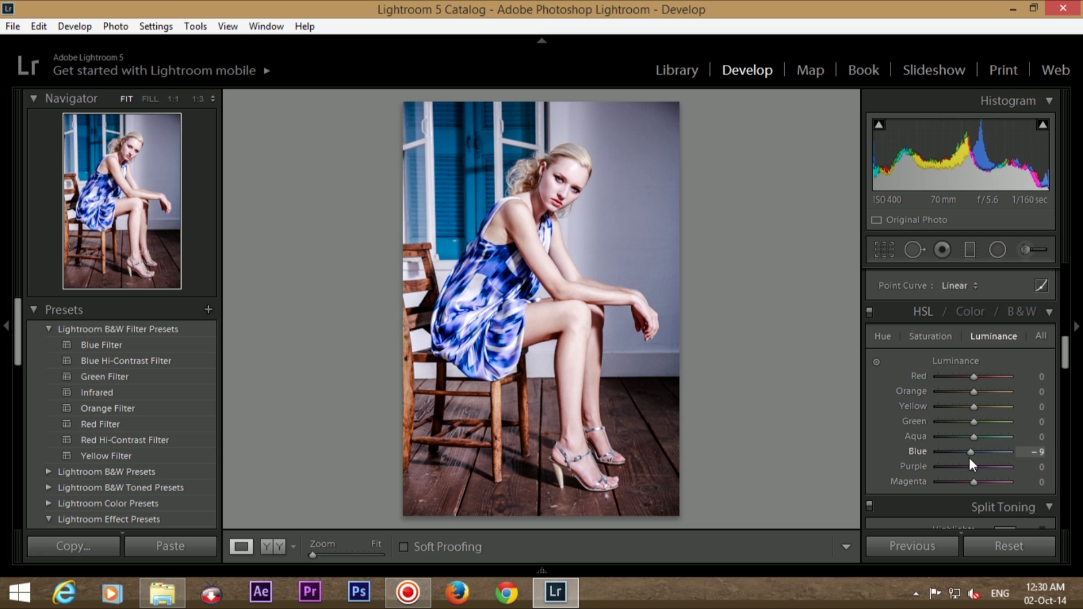
pyautogui.doubleClick(974, 458)
pyautogui.click(931, 336)
# Desaturate Orange to -20 and Red to -29, checking the lips up close
pyautogui.moveTo(974, 393)
pyautogui.mouseDown()
pyautogui.moveTo(963, 392)
pyautogui.moveTo(977, 377)
pyautogui.moveTo(992, 380)
pyautogui.mouseUp()
pyautogui.press('z')
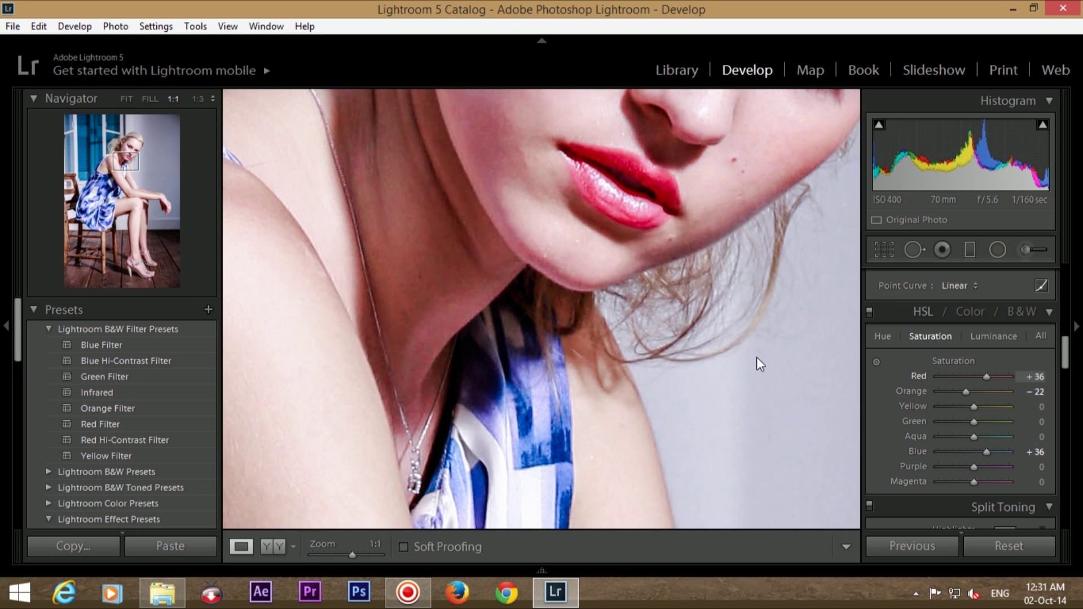
pyautogui.click(760, 363)
pyautogui.click(608, 199)
pyautogui.moveTo(976, 377); pyautogui.dragTo(958, 377)
pyautogui.click(616, 316)
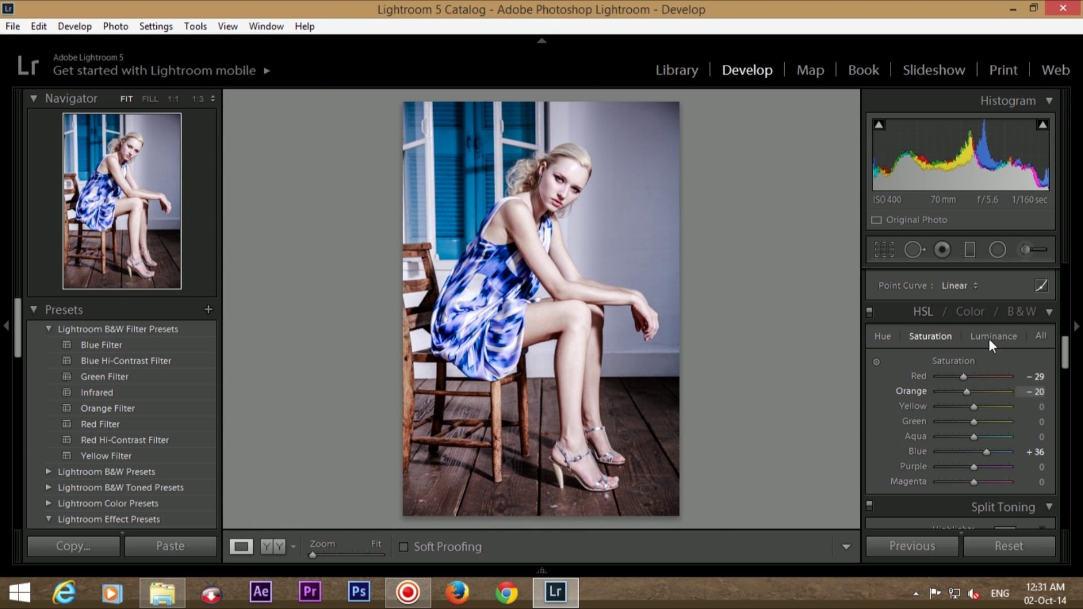
# Split-tone the highlights to hue 67/saturation 22 and the shadows to 153/5
pyautogui.scroll(-4, 991, 483)
pyautogui.click(1006, 299)
pyautogui.moveTo(851, 378)
pyautogui.mouseDown()
pyautogui.moveTo(833, 352)
pyautogui.moveTo(907, 359)
pyautogui.moveTo(734, 365)
pyautogui.mouseUp()
pyautogui.click(1005, 380)
pyautogui.moveTo(838, 446); pyautogui.dragTo(804, 449)
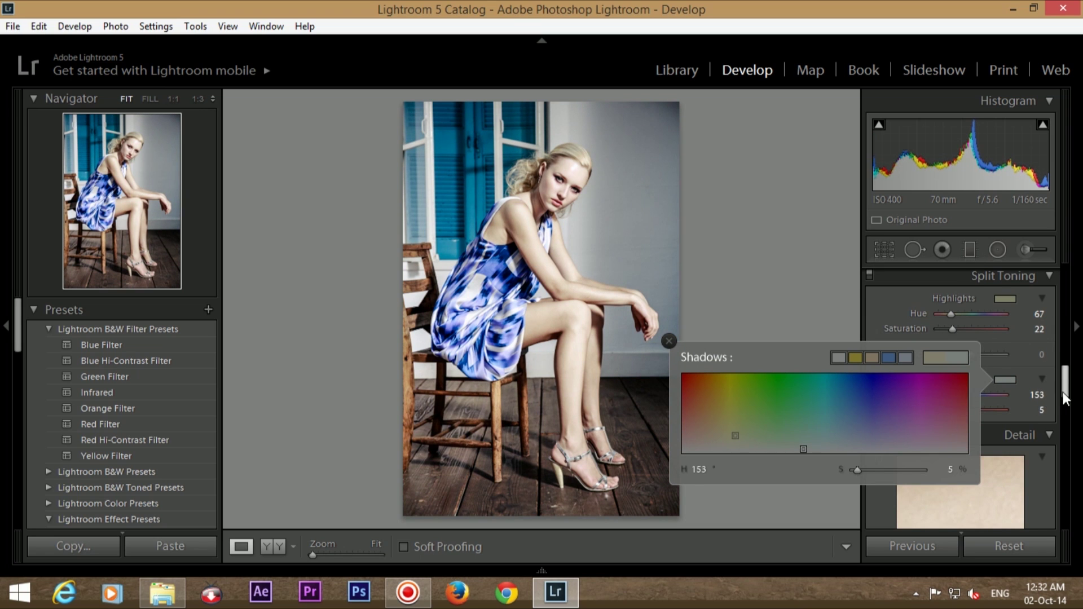
# Set Sharpening Amount 18 and Luminance noise reduction 30 with Detail 75
pyautogui.scroll(-5, 939, 366)
pyautogui.moveTo(939, 361); pyautogui.dragTo(943, 361)
pyautogui.moveTo(938, 446); pyautogui.dragTo(958, 447)
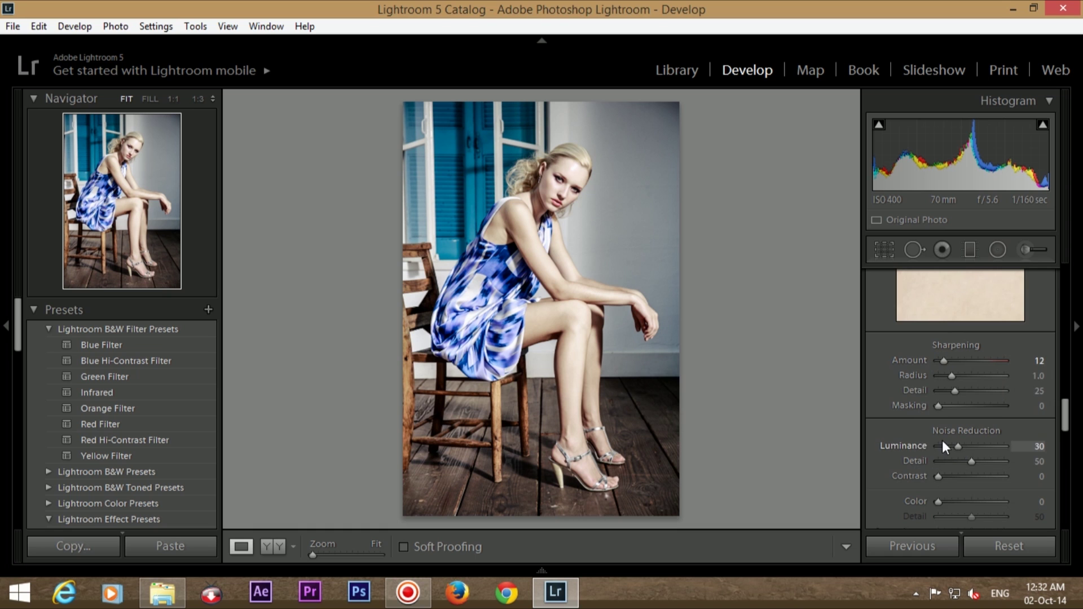
pyautogui.click(562, 180)
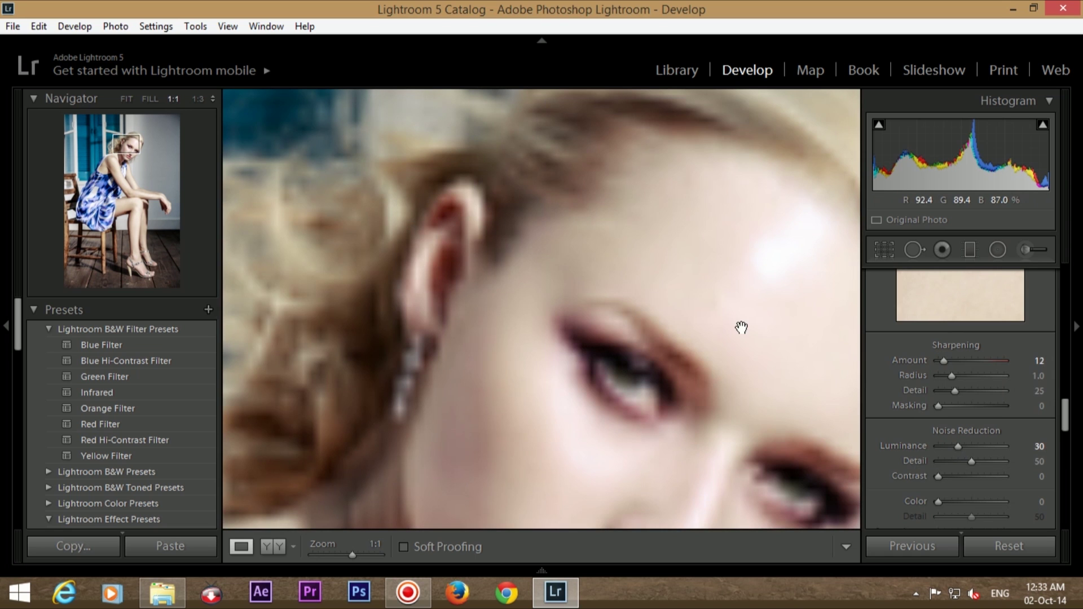
pyautogui.moveTo(746, 433); pyautogui.dragTo(672, 322)
pyautogui.moveTo(972, 461); pyautogui.dragTo(990, 461)
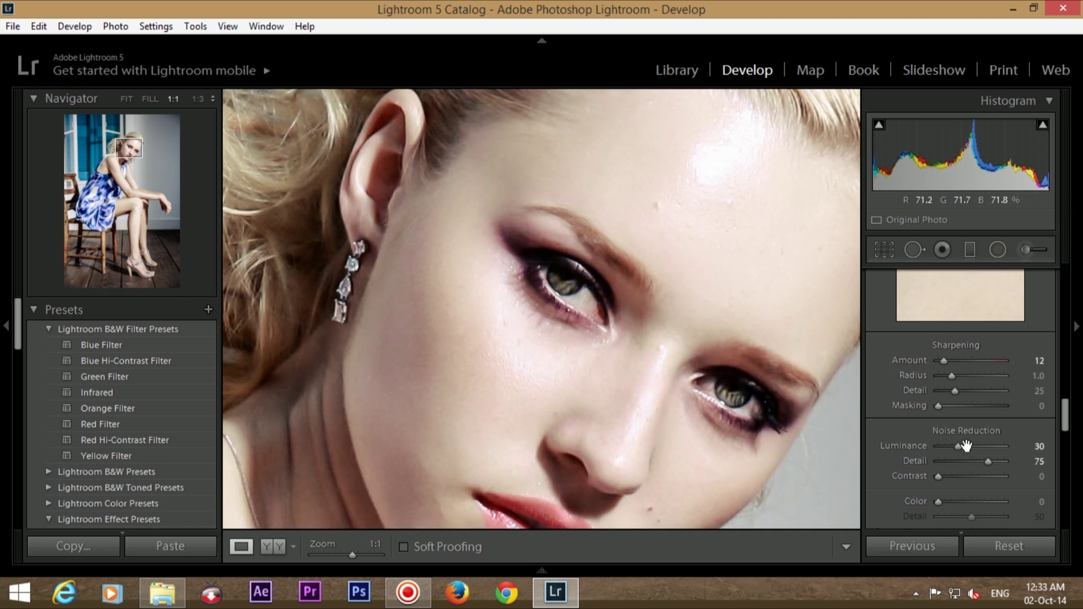
# Add a -5 post-crop vignette and show the Before/After comparison
pyautogui.press('z')
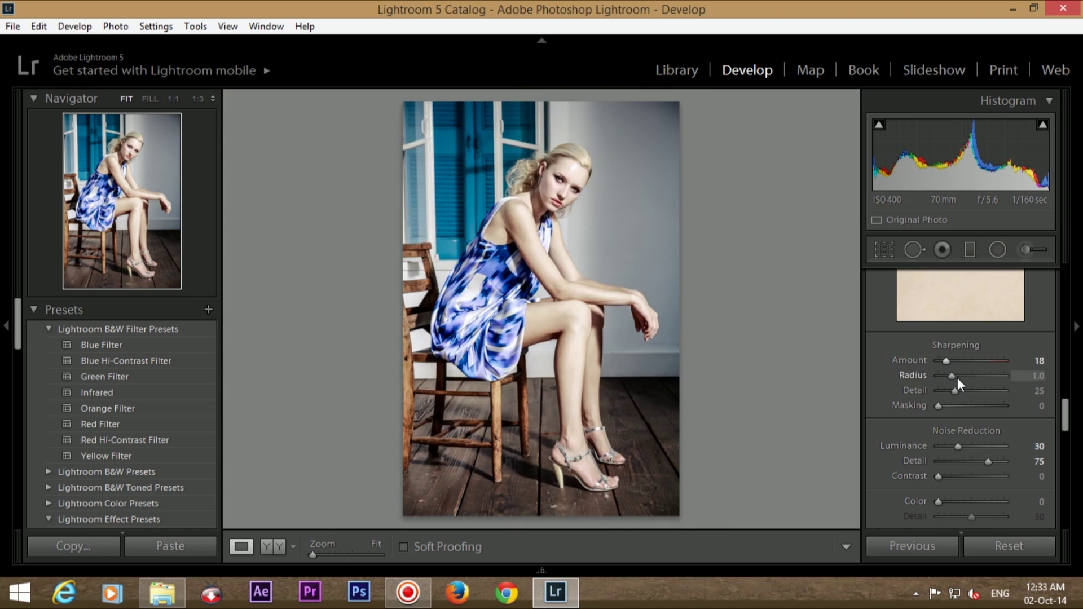
pyautogui.scroll(-6, 1064, 443)
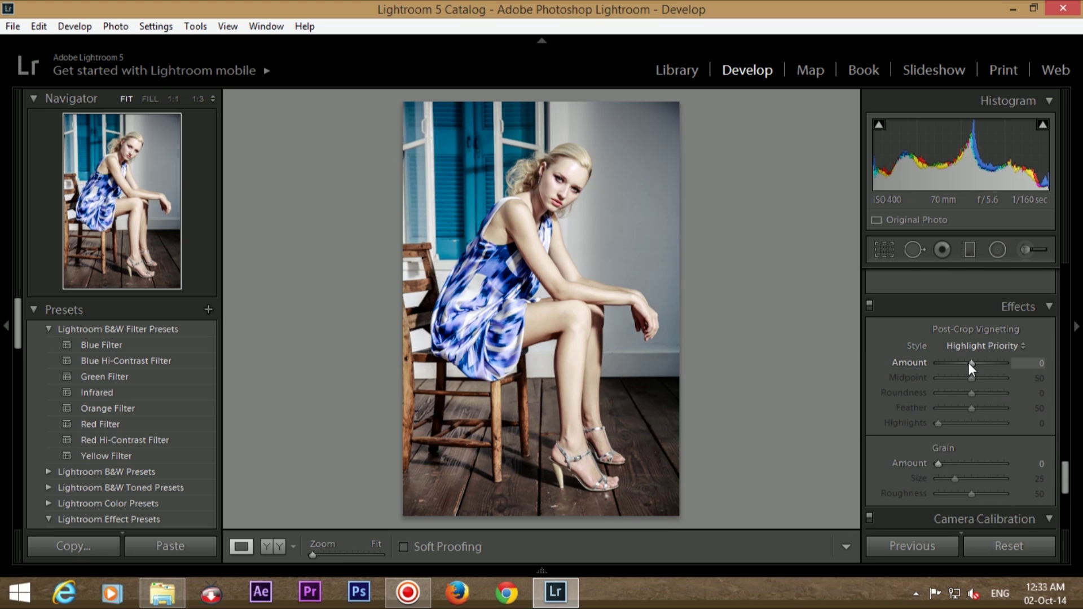
pyautogui.moveTo(969, 363); pyautogui.dragTo(967, 364)
pyautogui.press('y')
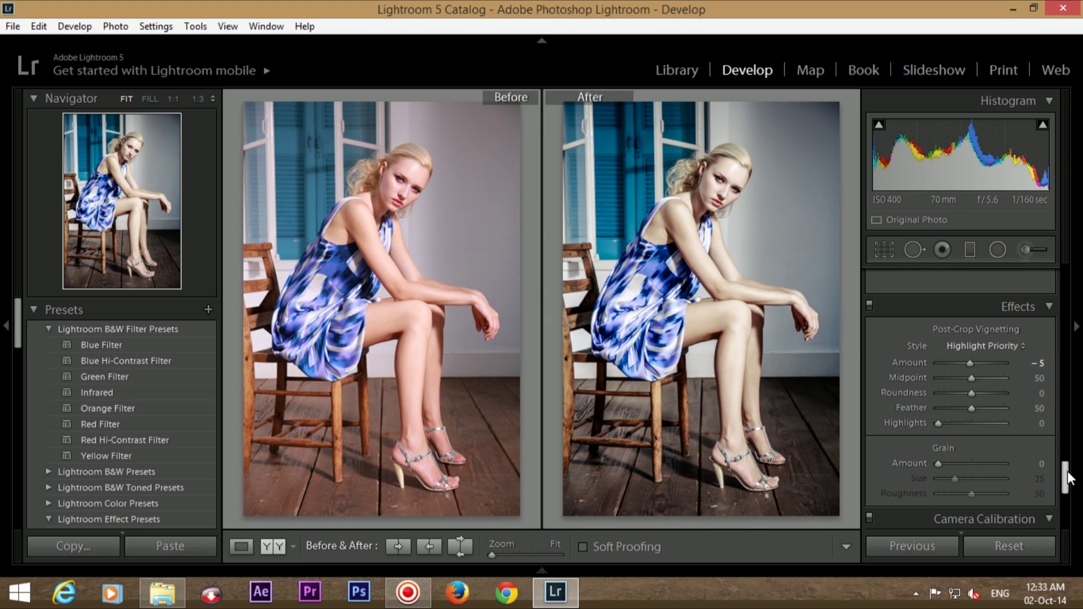
# Lift the Tone Curve Shadows and reduce Vibrance to -21
pyautogui.moveTo(1068, 479); pyautogui.dragTo(1067, 337)
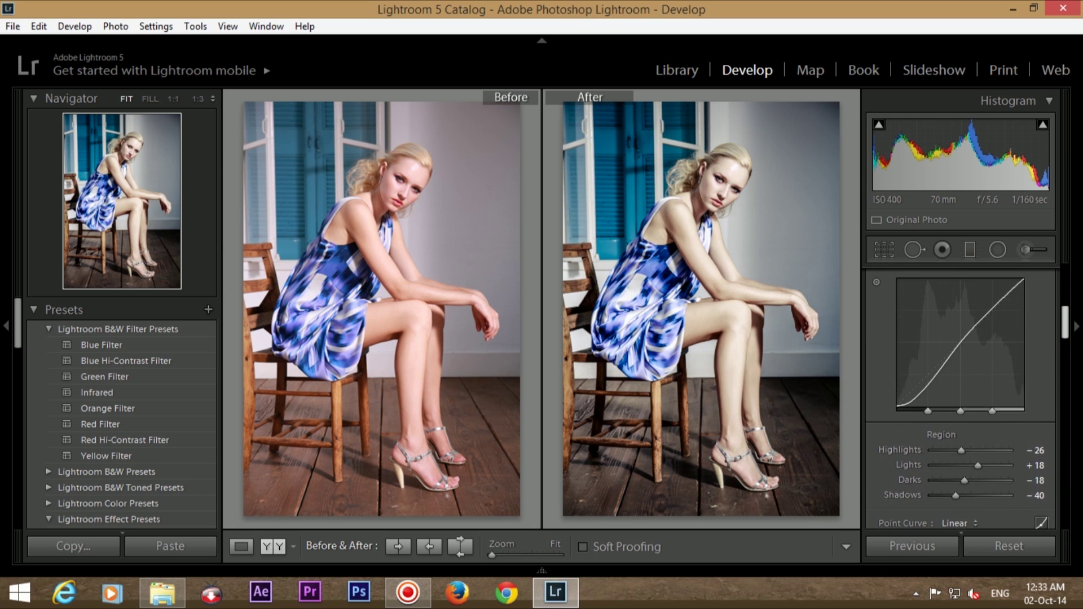
pyautogui.moveTo(978, 383); pyautogui.dragTo(990, 383)
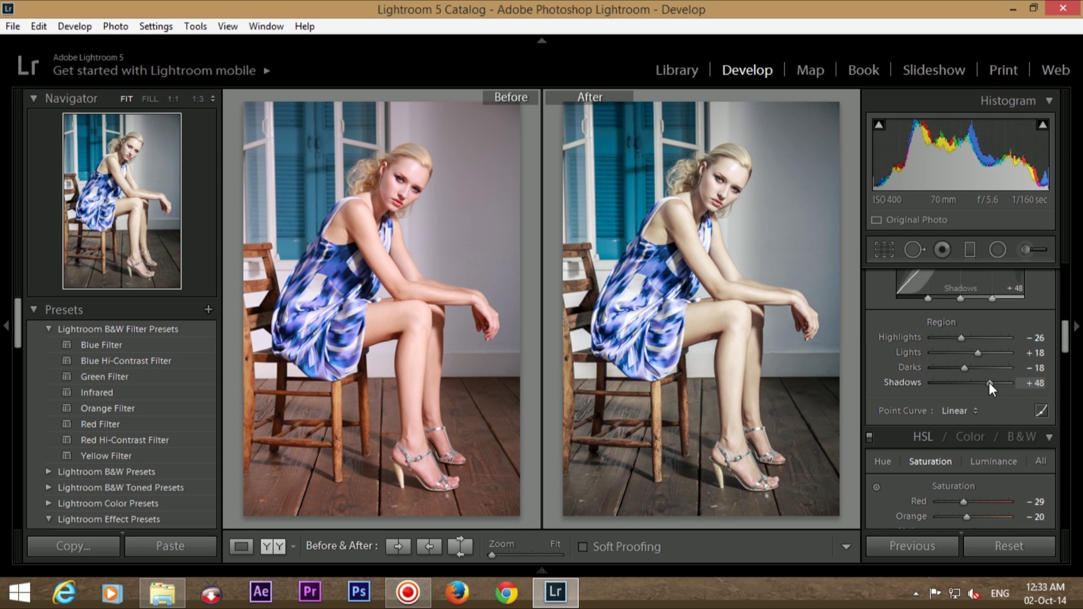
pyautogui.scroll(3, 982, 384)
pyautogui.scroll(2, 968, 385)
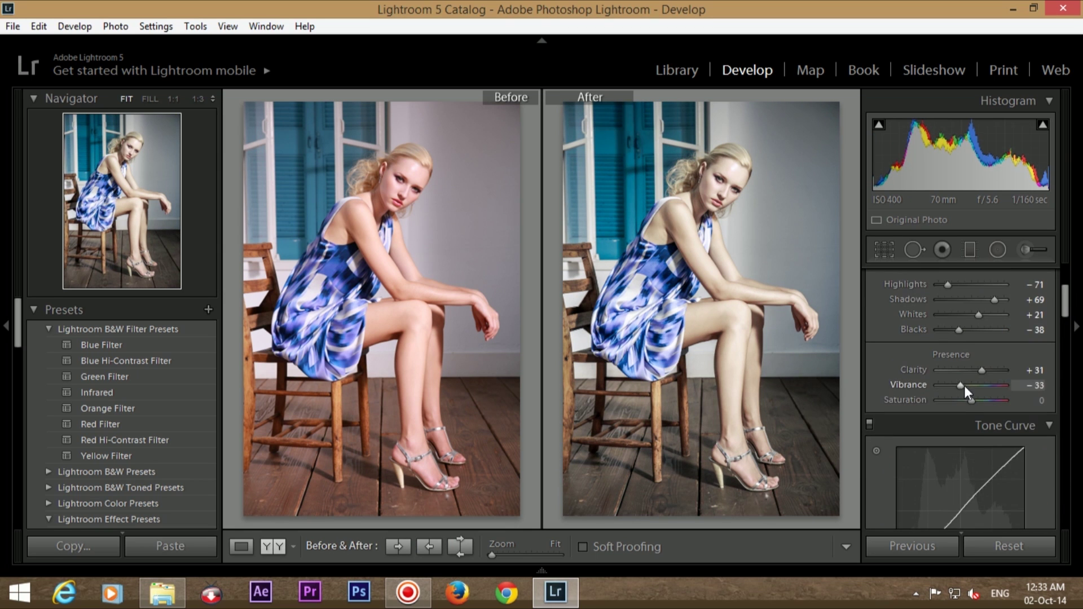
pyautogui.moveTo(974, 385); pyautogui.dragTo(967, 385)
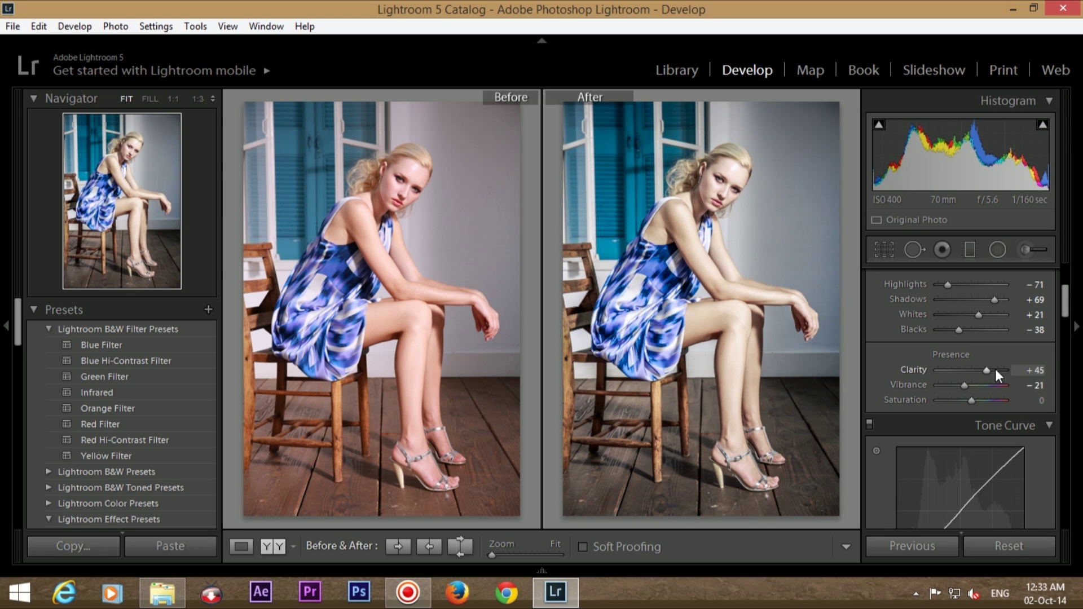
# Boost then reset Red saturation, set Clarity +45, Exposure -0.24, and fine-tune Temp
pyautogui.moveTo(1065, 302); pyautogui.dragTo(1064, 369)
pyautogui.scroll(3, 966, 368)
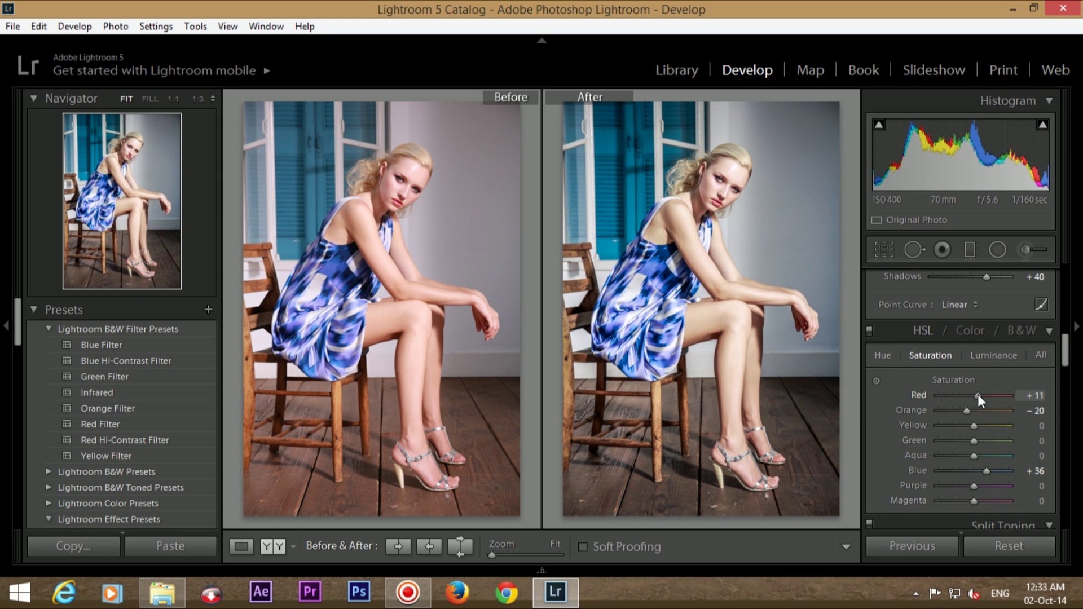
pyautogui.moveTo(977, 394)
pyautogui.mouseDown()
pyautogui.moveTo(959, 377)
pyautogui.moveTo(985, 369)
pyautogui.moveTo(954, 346)
pyautogui.mouseUp()
pyautogui.doubleClick(972, 396)
pyautogui.scroll(3, 1046, 354)
pyautogui.moveTo(1065, 334); pyautogui.dragTo(1064, 287)
pyautogui.moveTo(976, 351); pyautogui.dragTo(970, 352)
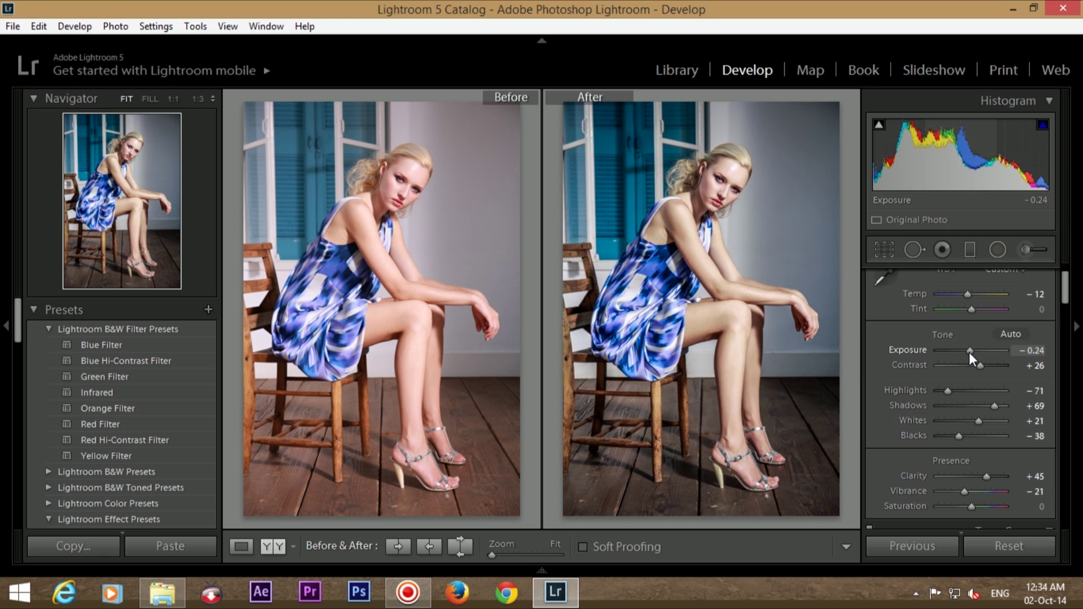
pyautogui.moveTo(973, 309); pyautogui.dragTo(970, 295)
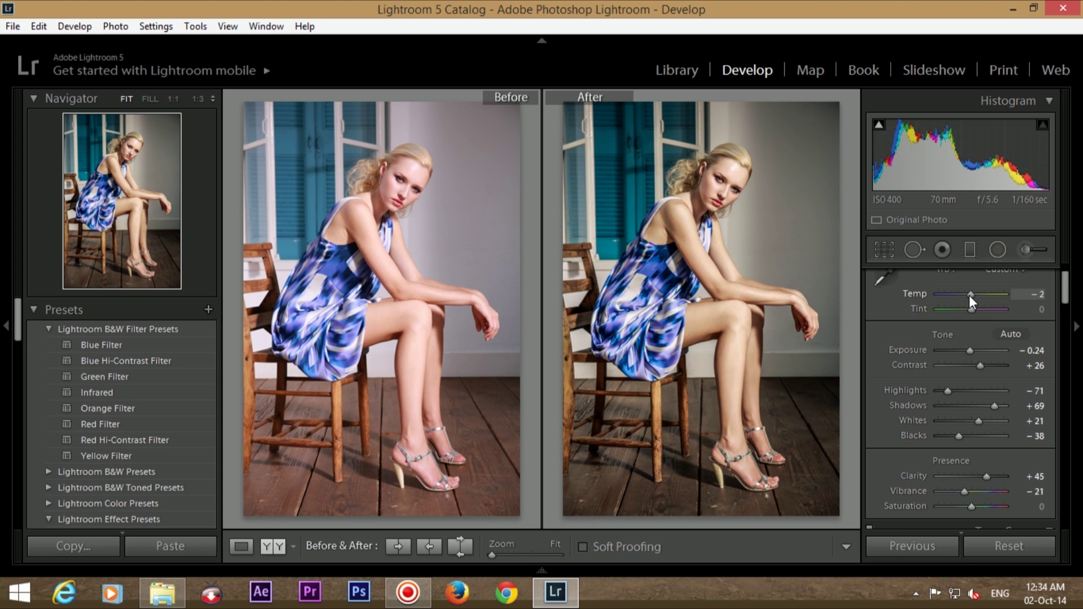
# Export the graded photo as a JPEG to the Desktop and minimise Lightroom
pyautogui.click(12, 26)
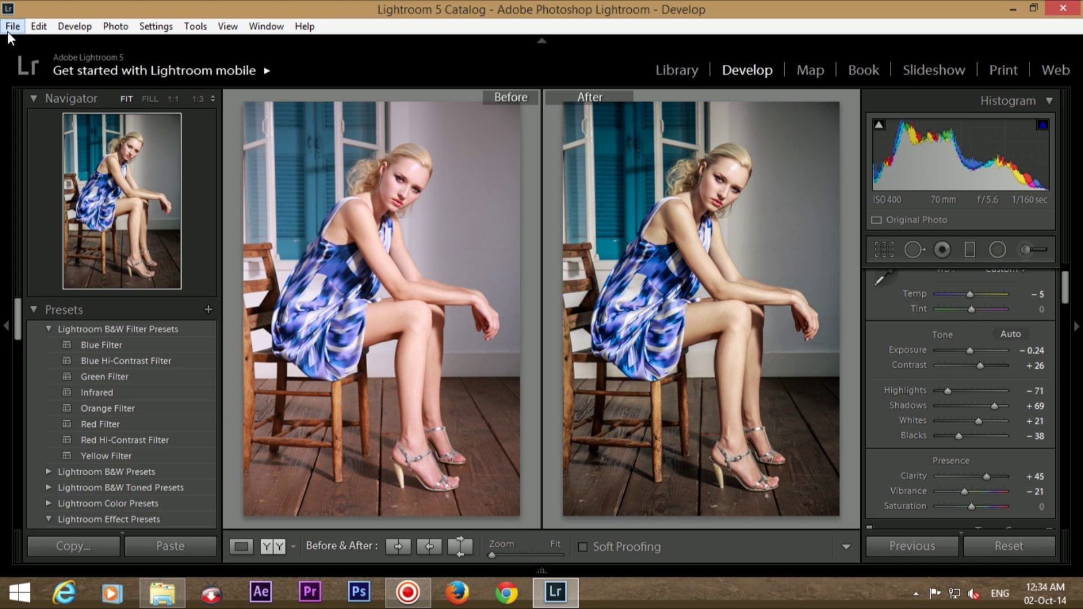
pyautogui.click(57, 201)
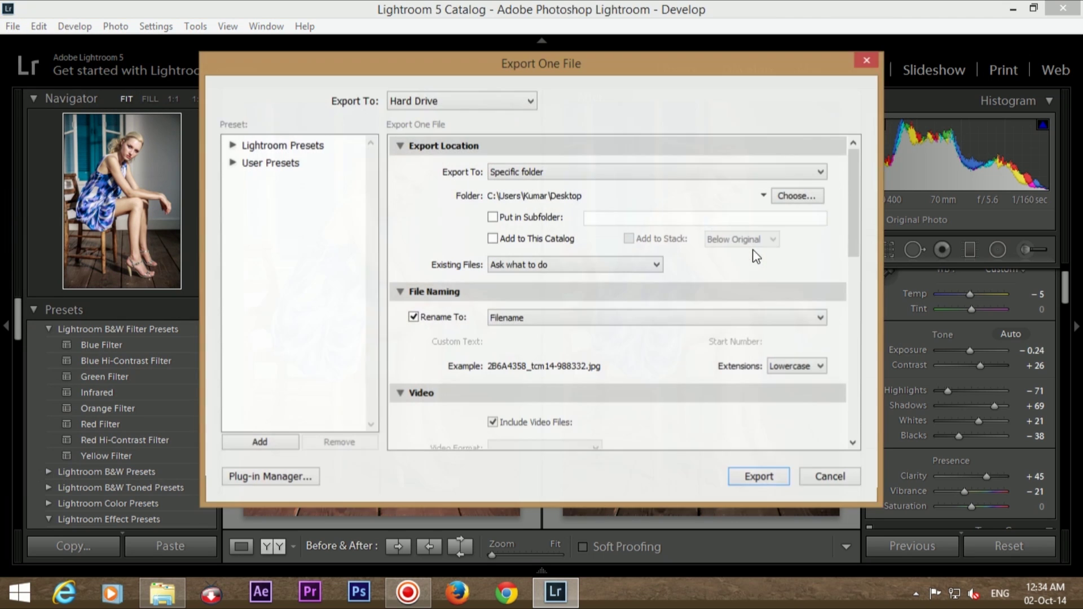
pyautogui.click(759, 476)
pyautogui.click(1014, 9)
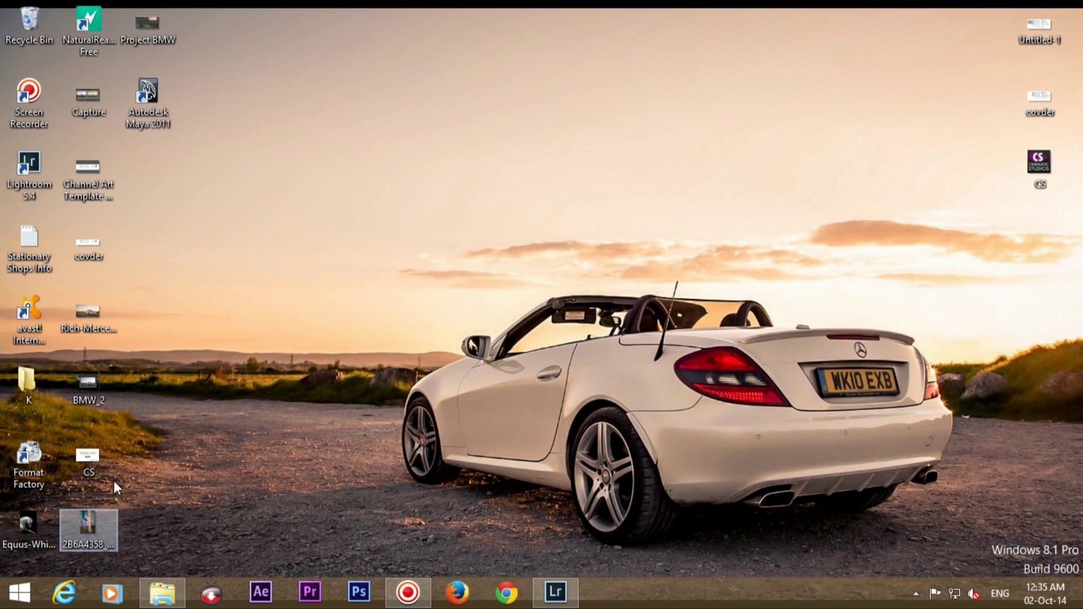
# Open the exported 2B6A4358_tcm14-988332.jpg from the desktop in Photoshop CS6
pyautogui.rightClick(92, 518)
pyautogui.click(446, 271)
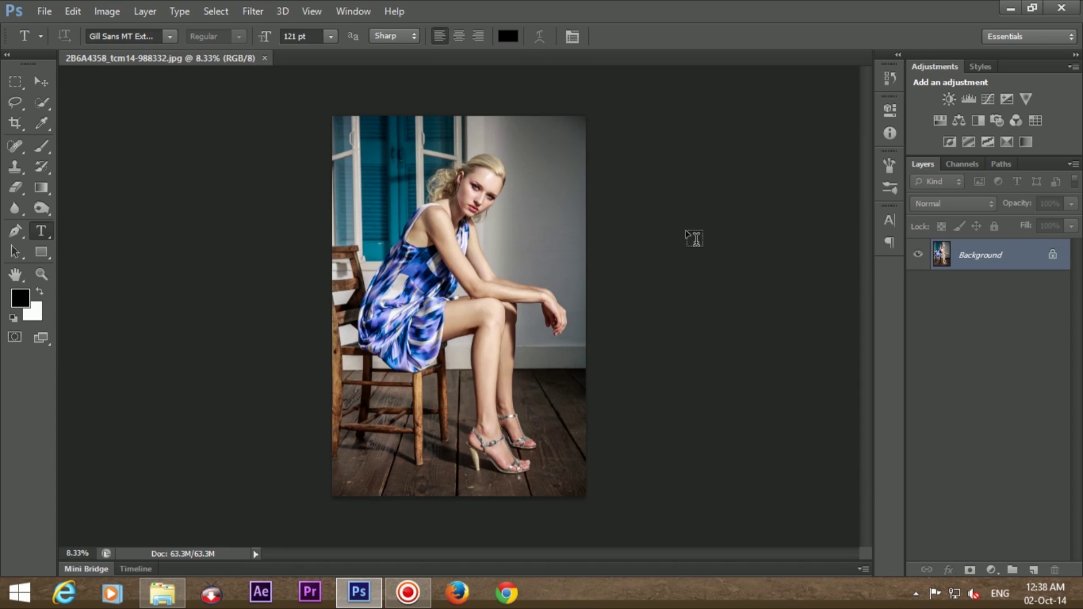
# Unlock Background as Layer 0 and add an Exposure layer with Offset +0.0331
pyautogui.doubleClick(1003, 256)
pyautogui.click(679, 187)
pyautogui.click(1008, 99)
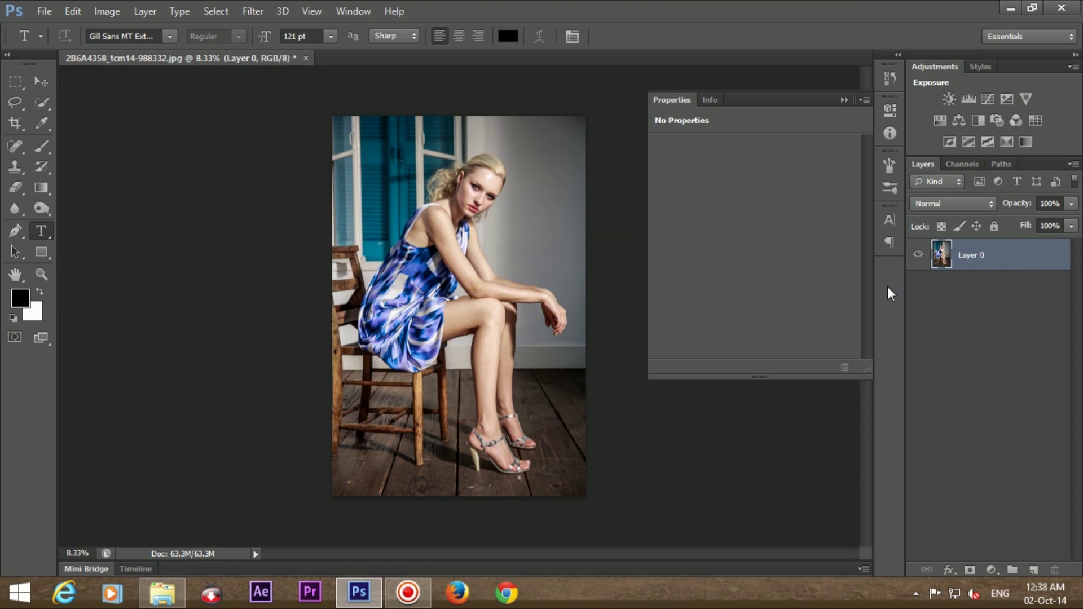
pyautogui.click(755, 222)
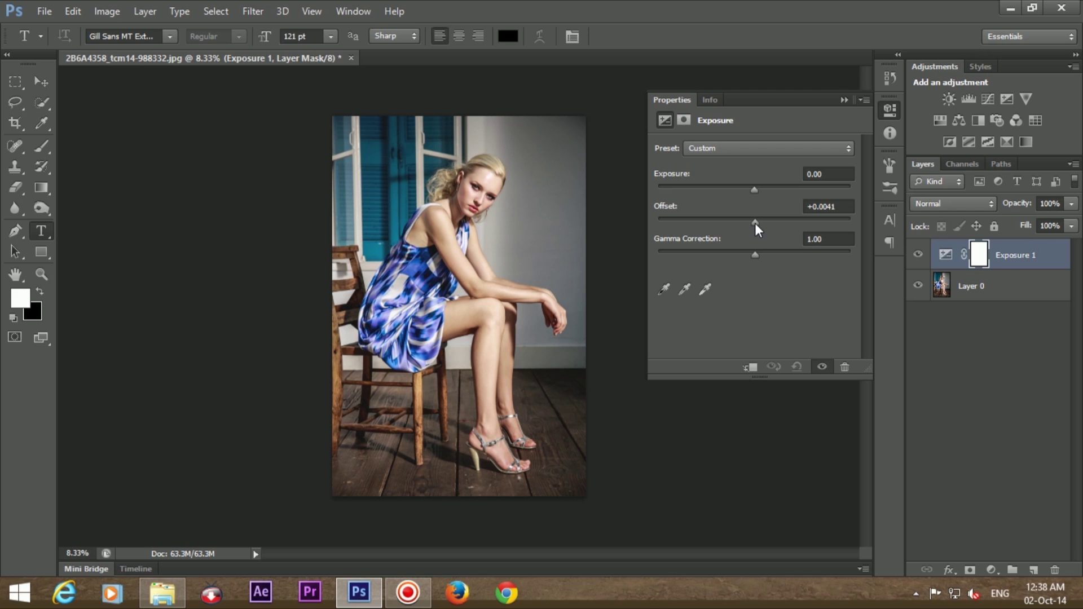
pyautogui.moveTo(756, 222); pyautogui.dragTo(761, 225)
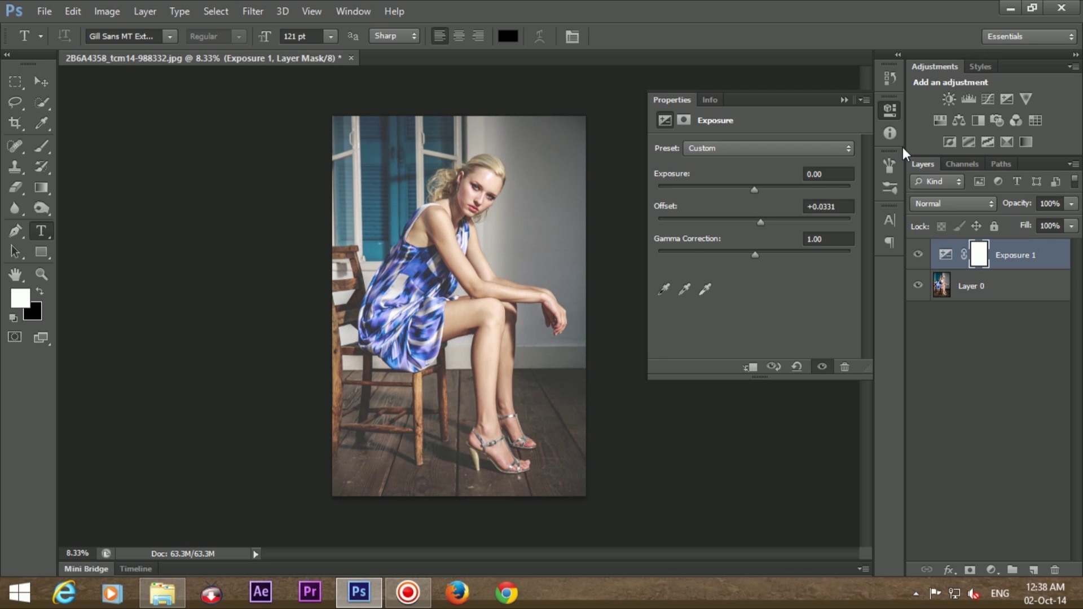
pyautogui.click(908, 215)
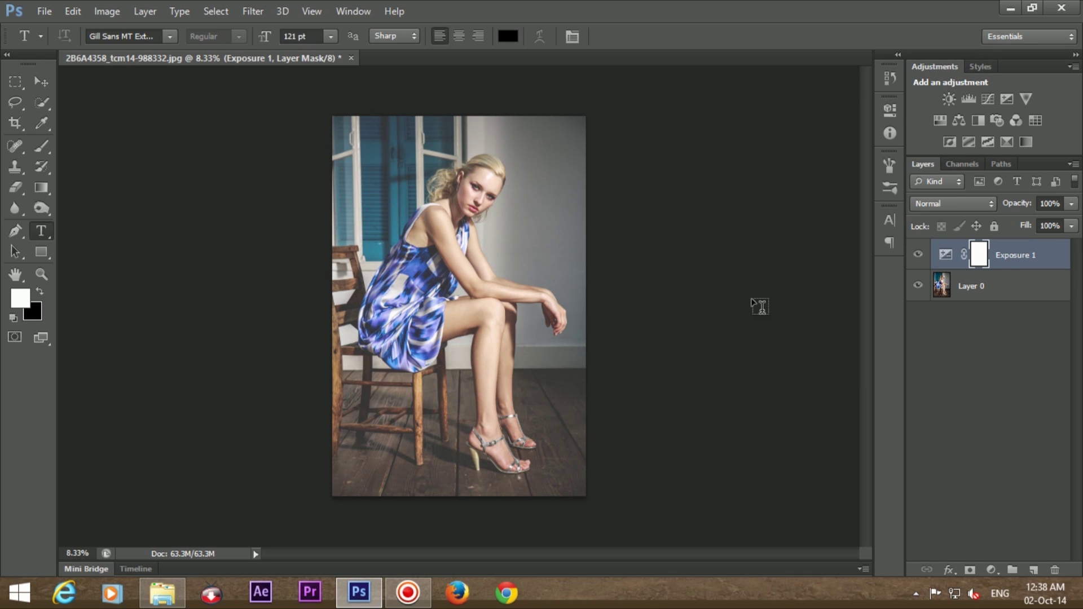